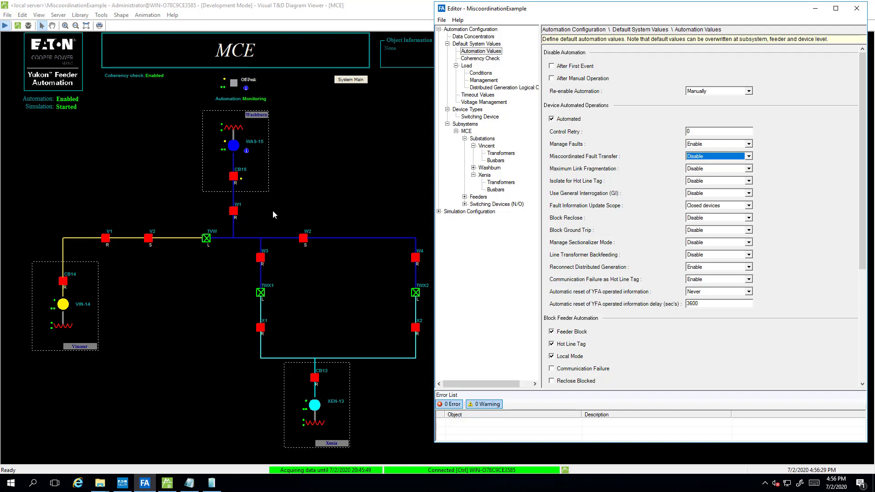
# Show the Double Trip MCE script in Notepad, then bring up YFA Manager's system status
pyautogui.click(189, 484)
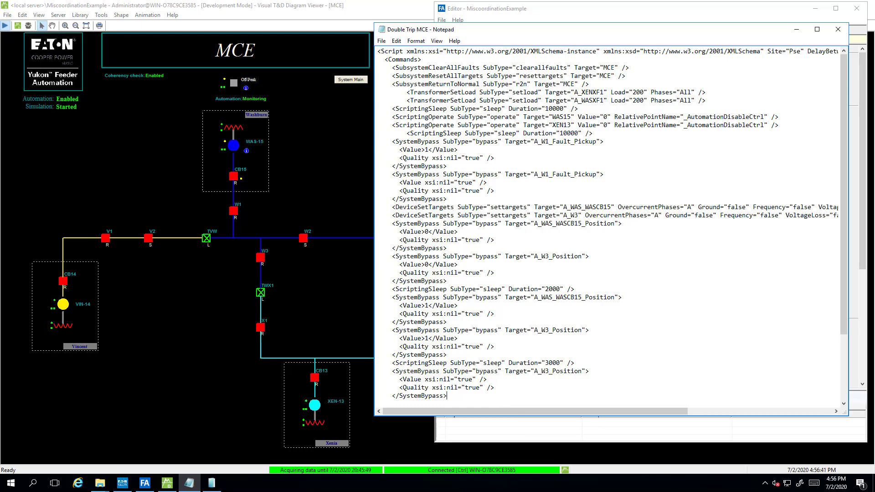
pyautogui.click(122, 484)
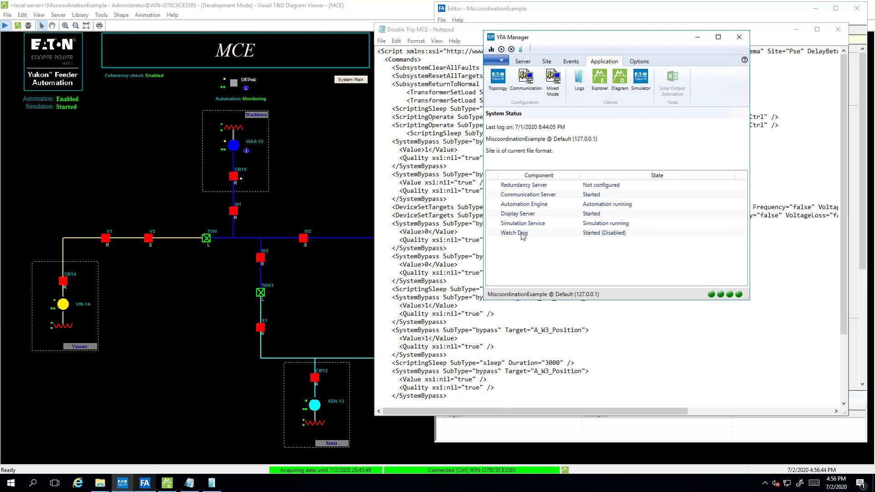
# Load Double Trip MCE.xml into the simulator and play it, keeping the simulator in front
pyautogui.click(642, 79)
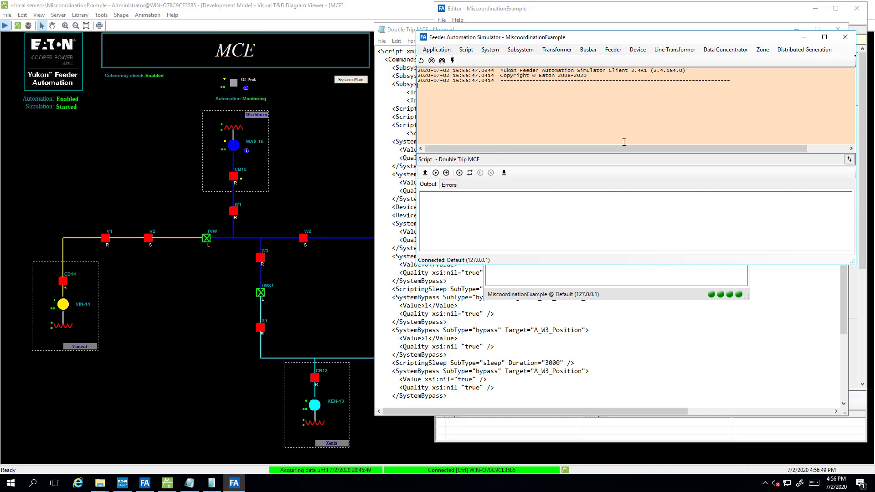
pyautogui.click(424, 174)
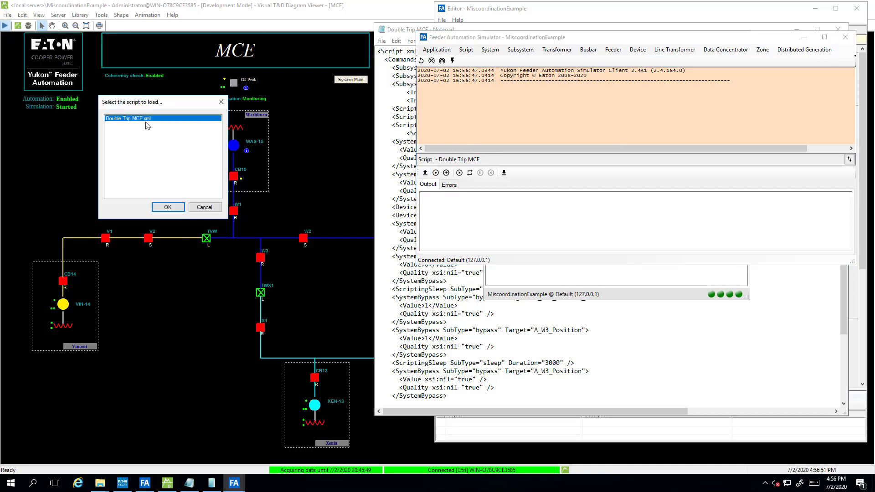
pyautogui.click(169, 207)
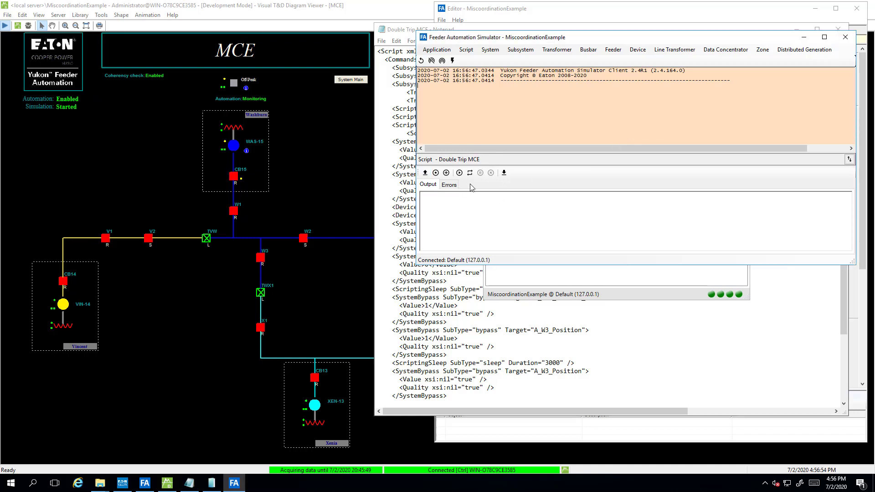
pyautogui.click(459, 173)
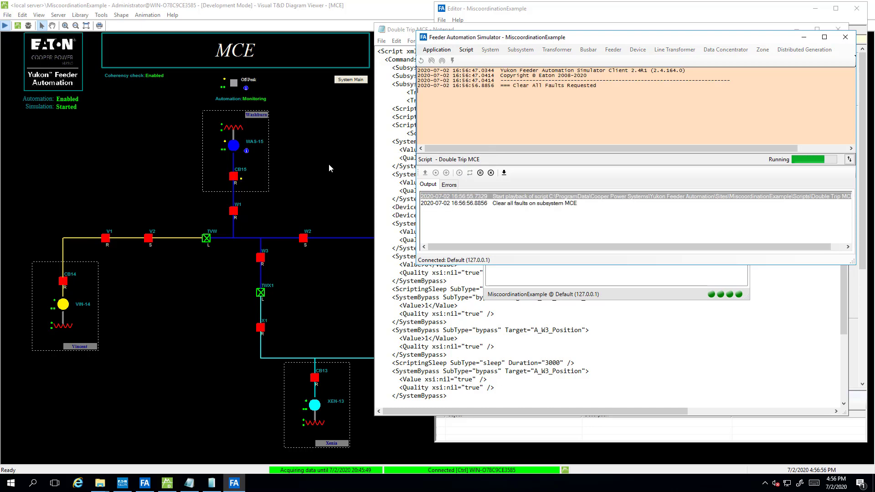
pyautogui.click(329, 163)
pyautogui.click(234, 483)
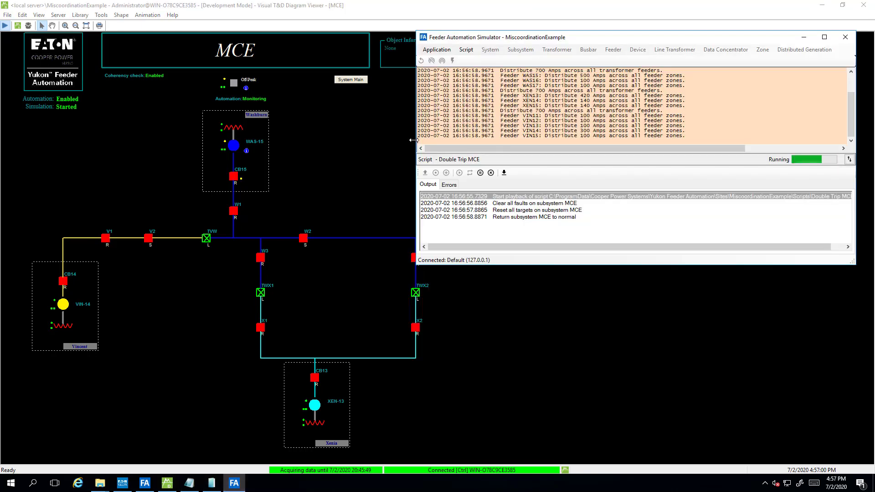
# Narrow the simulator window and open the Log Viewer showing the W3 fault and WASCB15 trips
pyautogui.moveTo(416, 144); pyautogui.dragTo(437, 142)
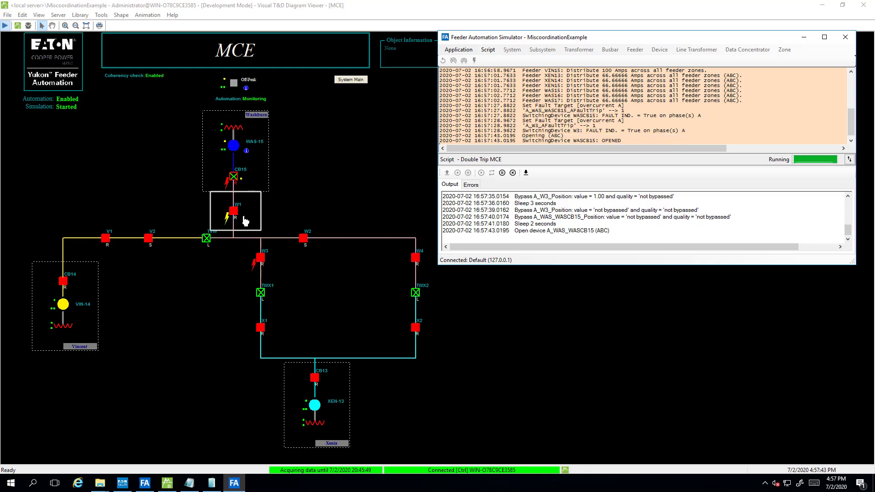
pyautogui.click(211, 483)
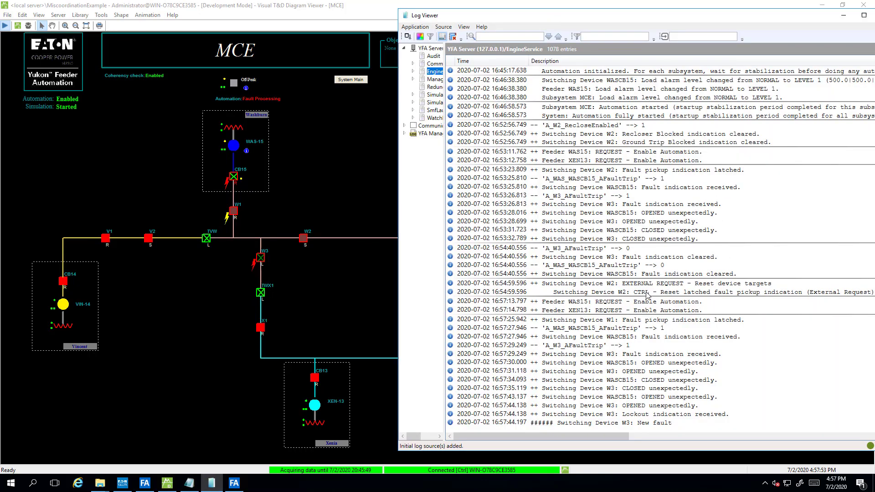
# Enlarge the Log Viewer and scroll up to the 16:58 Miscoordinated Fault Detected entries
pyautogui.moveTo(398, 196); pyautogui.dragTo(429, 196)
pyautogui.scroll(6, 729, 296)
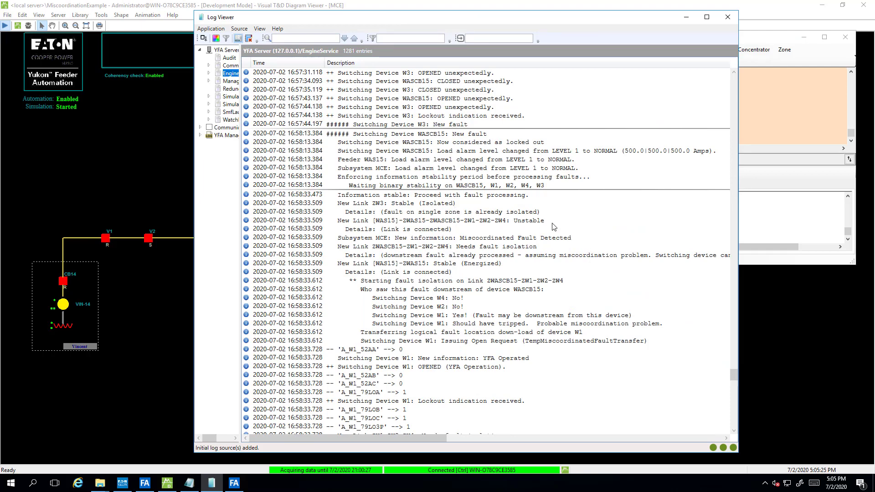
# Select the Miscoordinated Fault Detected entry and its miscoordination details line
pyautogui.scroll(-3, 554, 226)
pyautogui.click(448, 160)
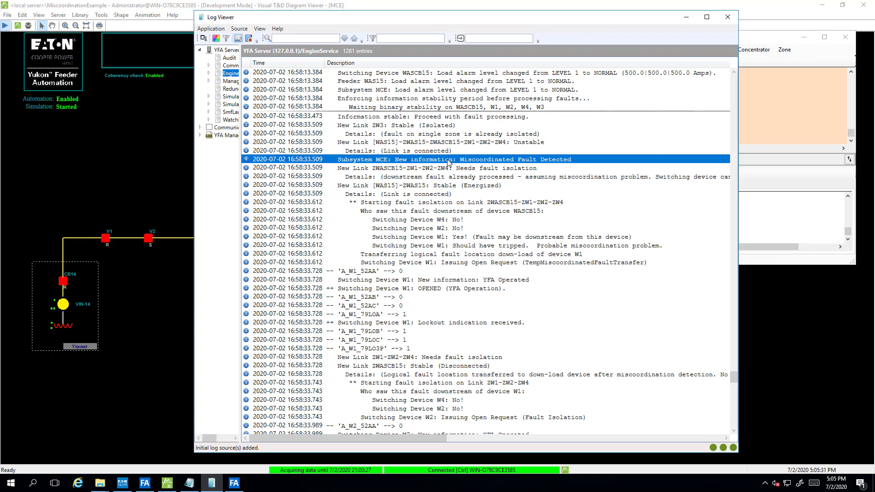
pyautogui.click(504, 177)
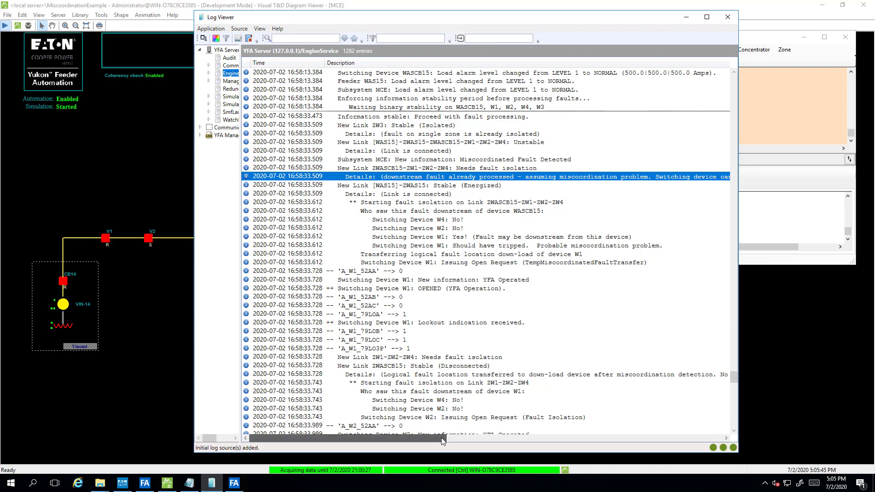
pyautogui.moveTo(441, 438); pyautogui.dragTo(487, 439)
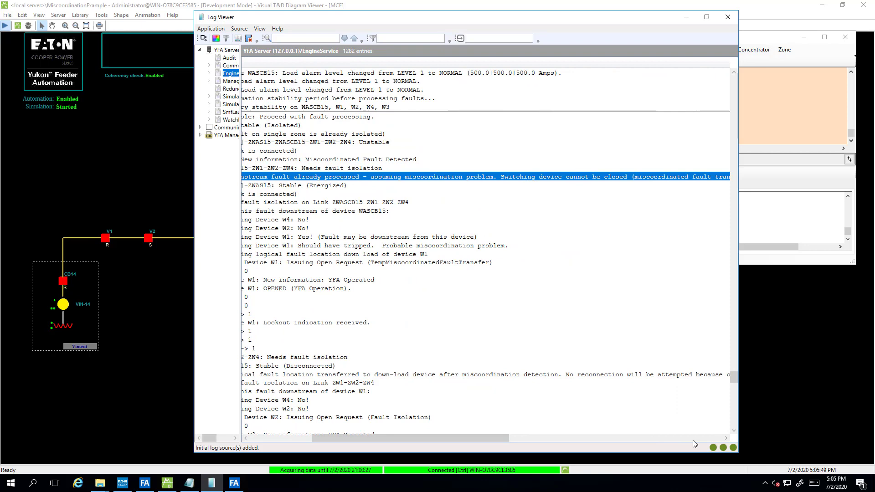
pyautogui.moveTo(727, 437); pyautogui.dragTo(727, 437)
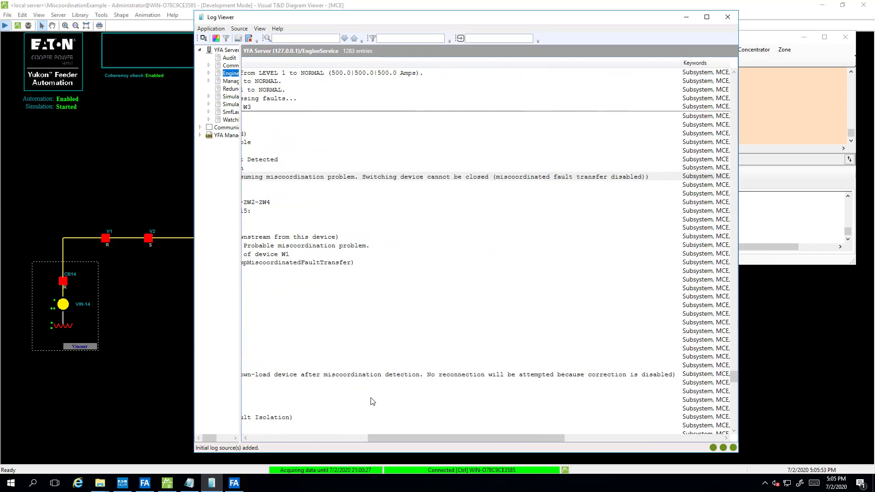
pyautogui.hscroll(-5, 373, 400)
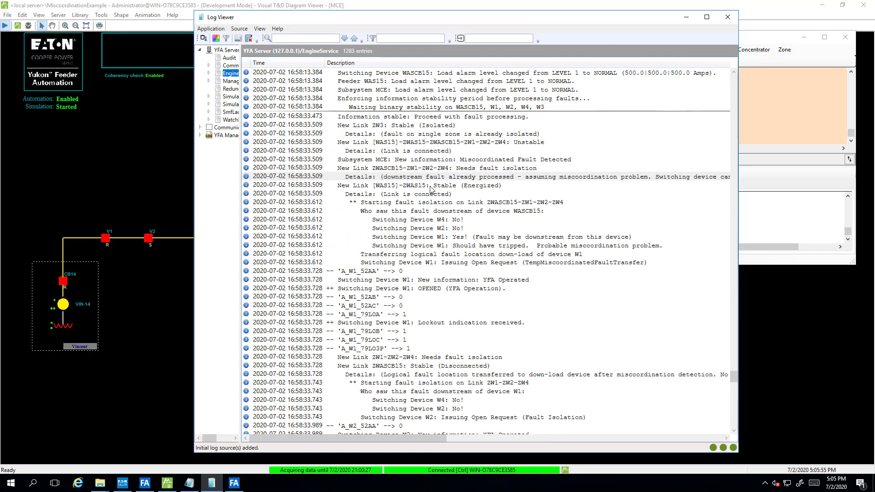
# Step through the downstream-fault query, the W1 fault entry and the W2 open request
pyautogui.click(439, 211)
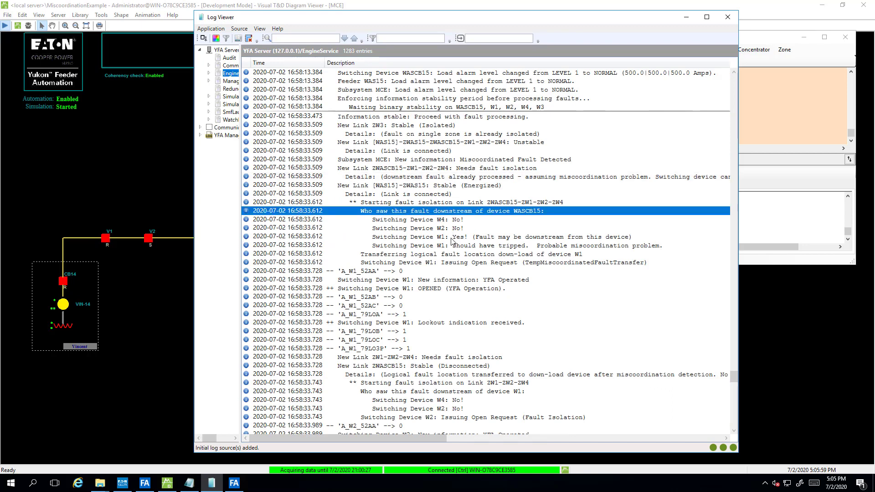
pyautogui.click(424, 238)
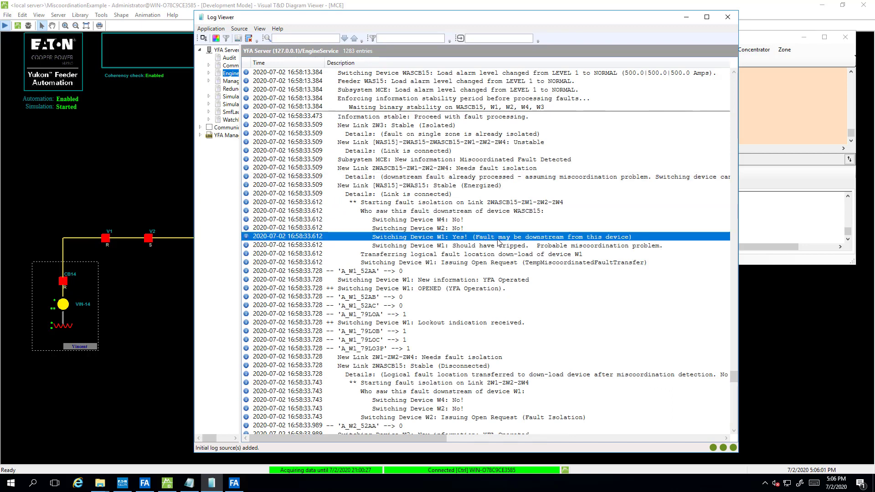
pyautogui.moveTo(482, 250); pyautogui.dragTo(470, 266)
pyautogui.scroll(-2, 471, 308)
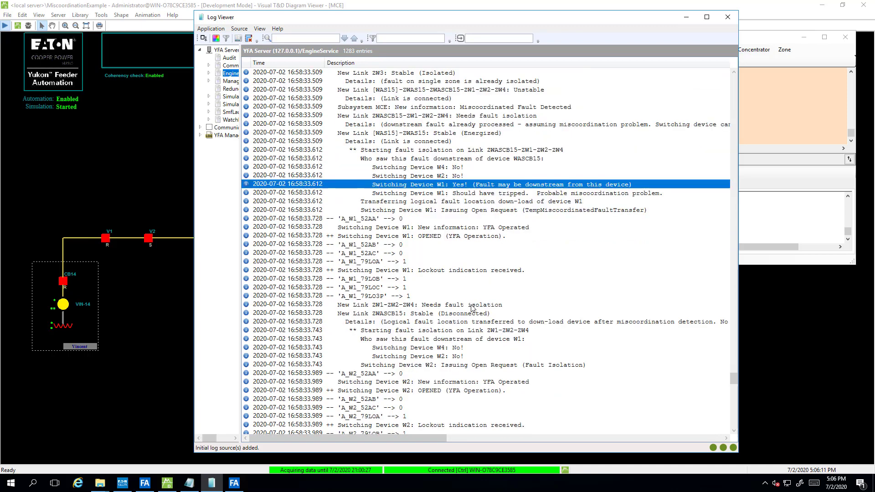
pyautogui.scroll(-3, 471, 308)
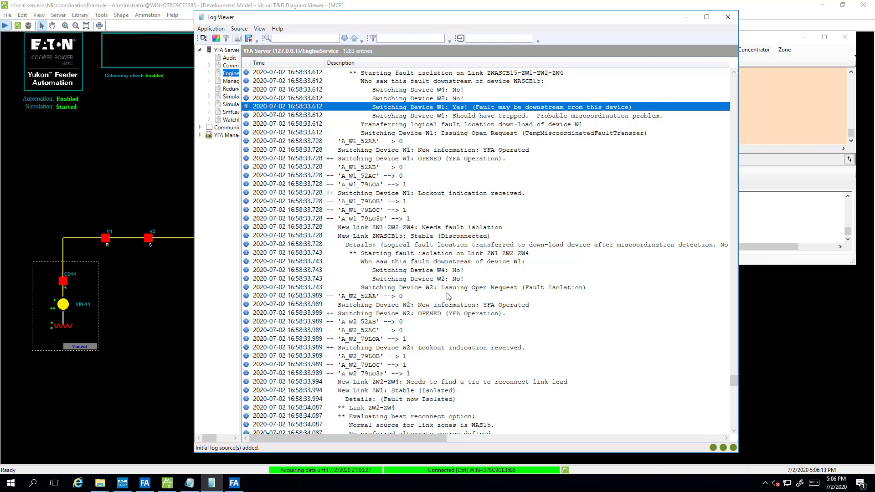
pyautogui.click(447, 288)
# Scroll down and select the TWX2 Issuing Close Request reconnection entry
pyautogui.scroll(-1, 423, 290)
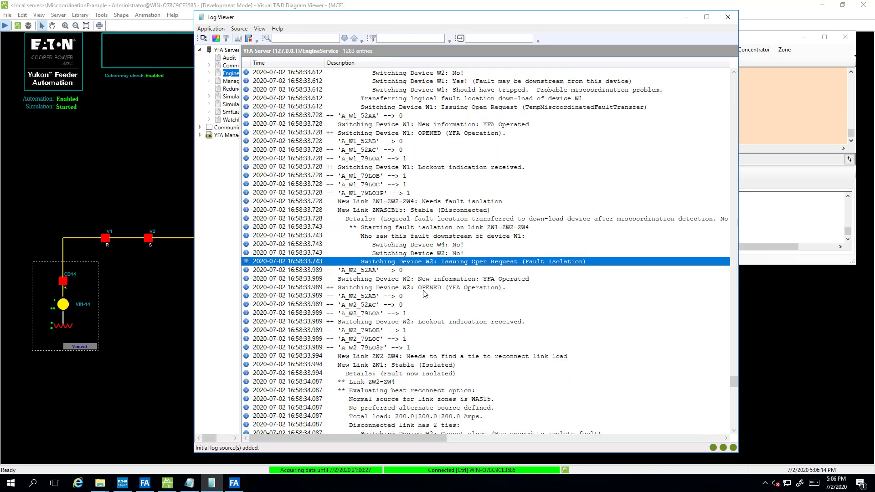
pyautogui.scroll(-3, 423, 292)
pyautogui.scroll(-3, 422, 292)
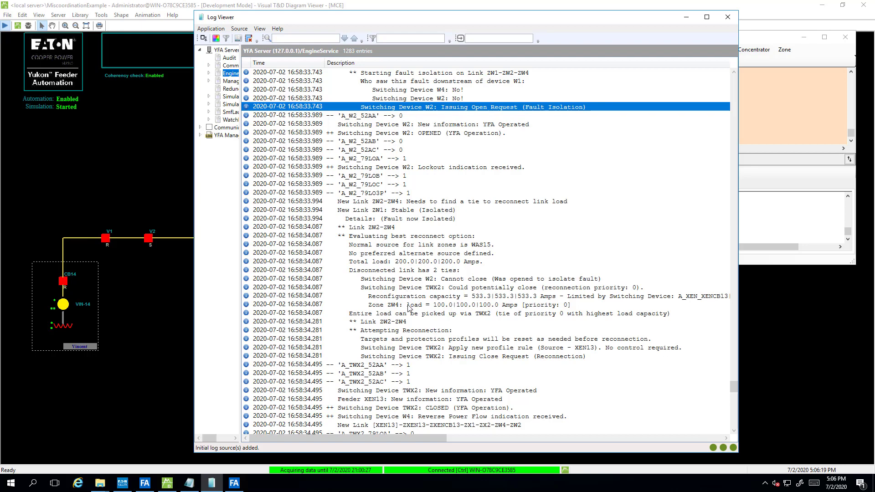
pyautogui.scroll(-2, 408, 308)
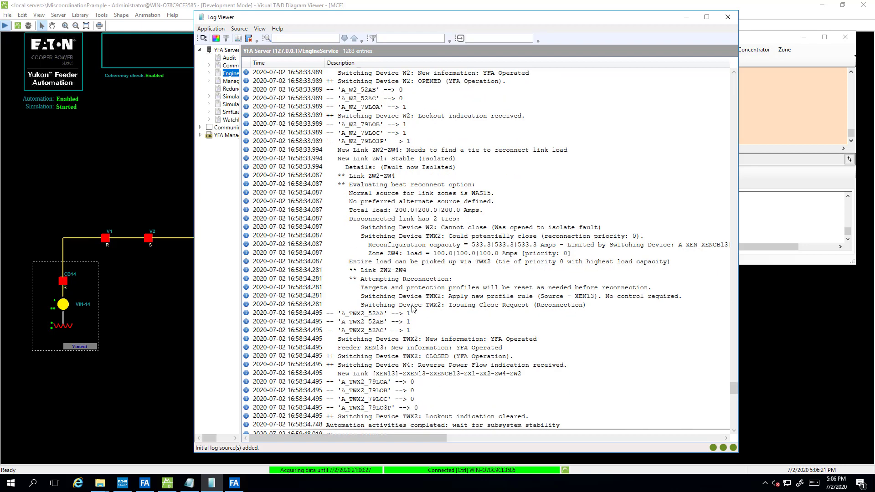
pyautogui.click(430, 306)
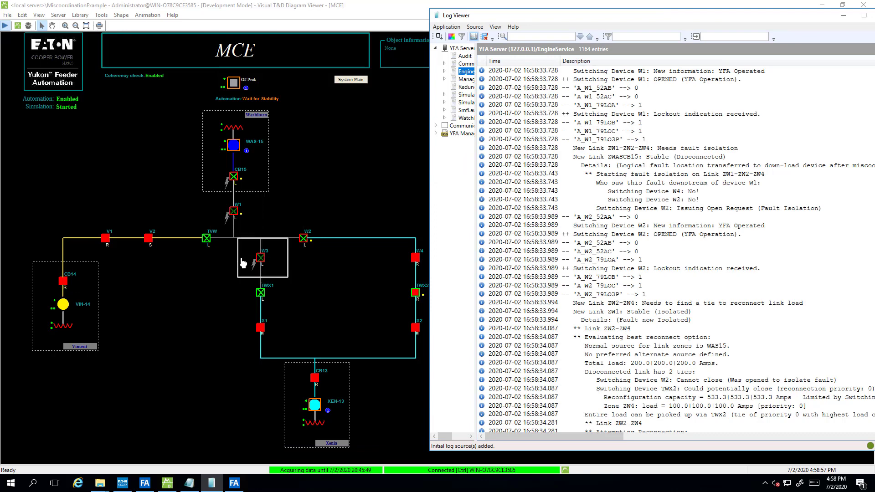
# Bring the Editor forward to Default System Values > Automation Values, showing Miscoordinated Fault Transfer
pyautogui.click(143, 486)
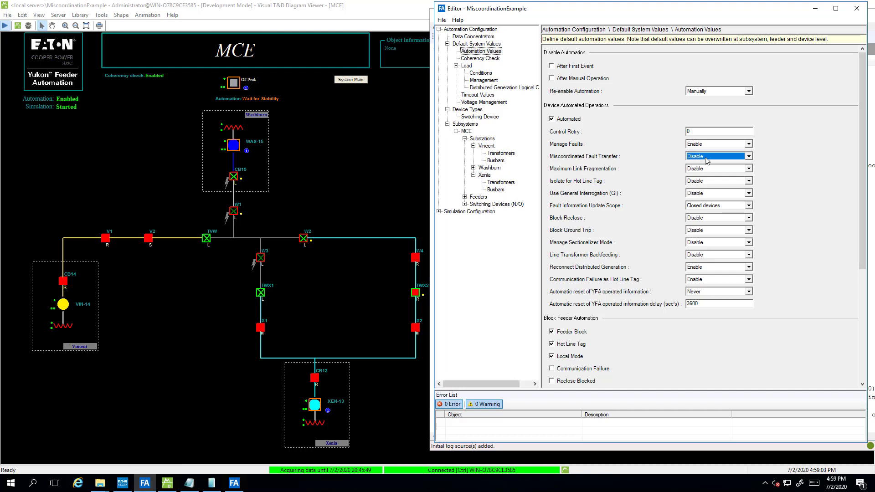
pyautogui.moveTo(705, 158)
# Set Miscoordinated Fault Transfer to Enable, save the configuration, and restart servers from YFA Manager
pyautogui.click(731, 156)
pyautogui.click(723, 172)
pyautogui.click(442, 21)
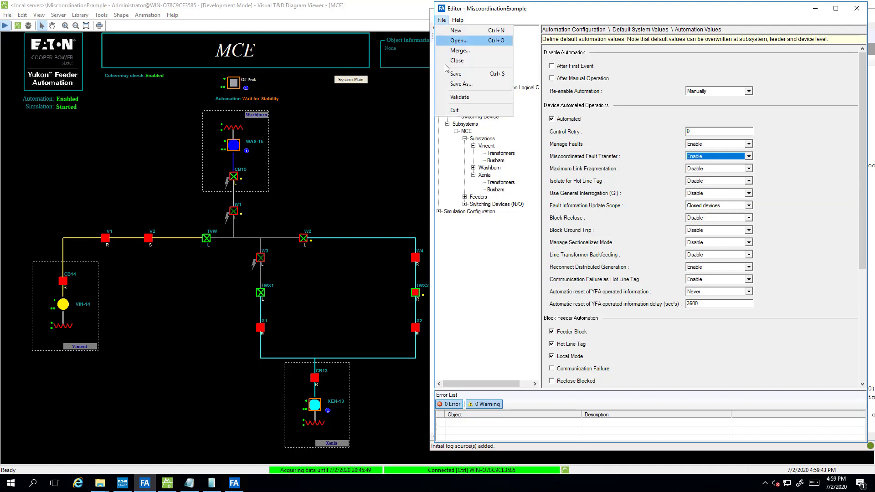
pyautogui.click(446, 75)
pyautogui.click(122, 483)
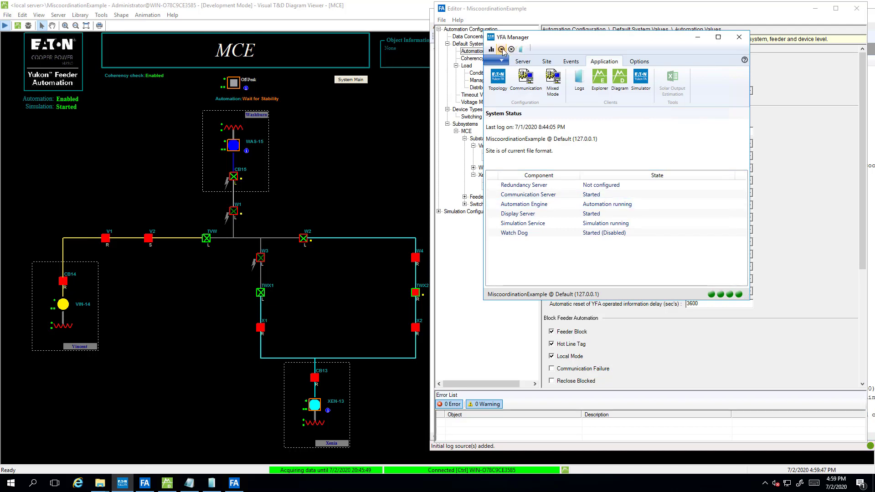
pyautogui.click(501, 49)
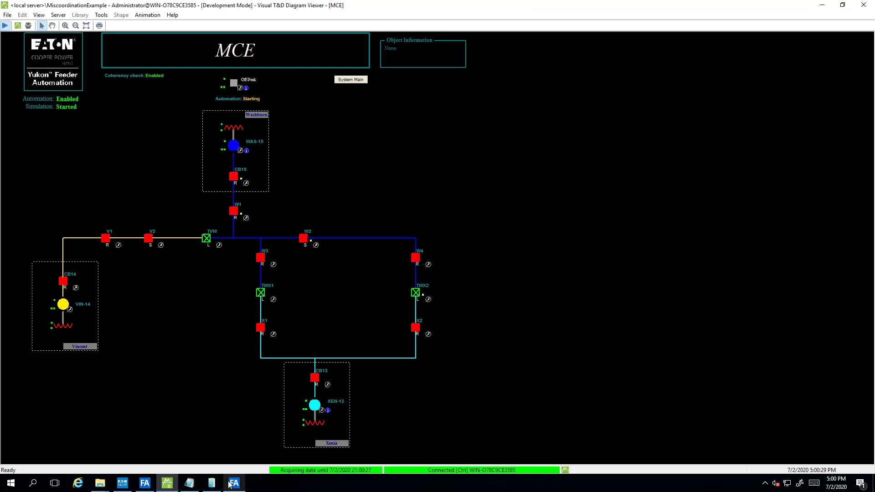
# Load and play Double Trip MCE.xml again, then open the Log Viewer showing WASCB15 reclosed
pyautogui.click(228, 482)
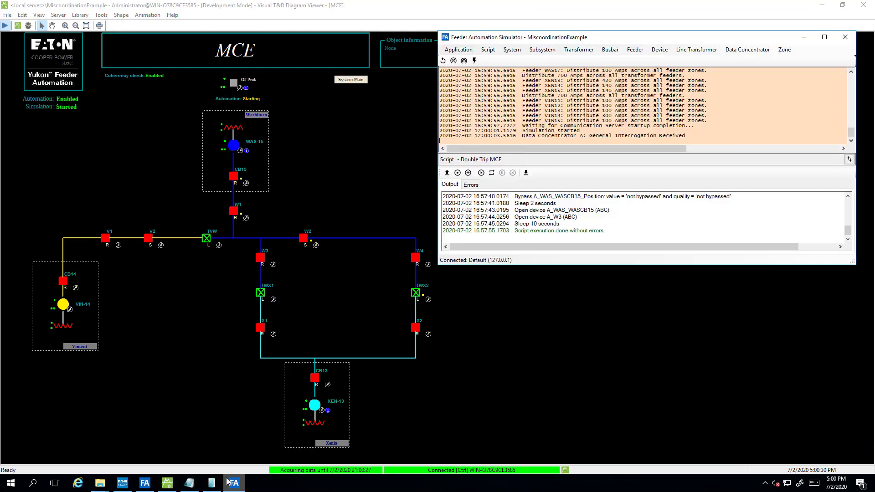
pyautogui.click(446, 174)
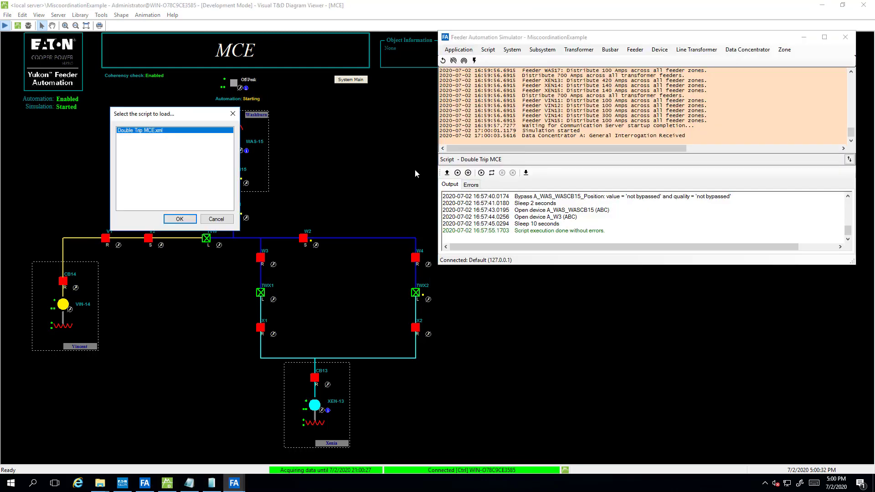
pyautogui.click(180, 219)
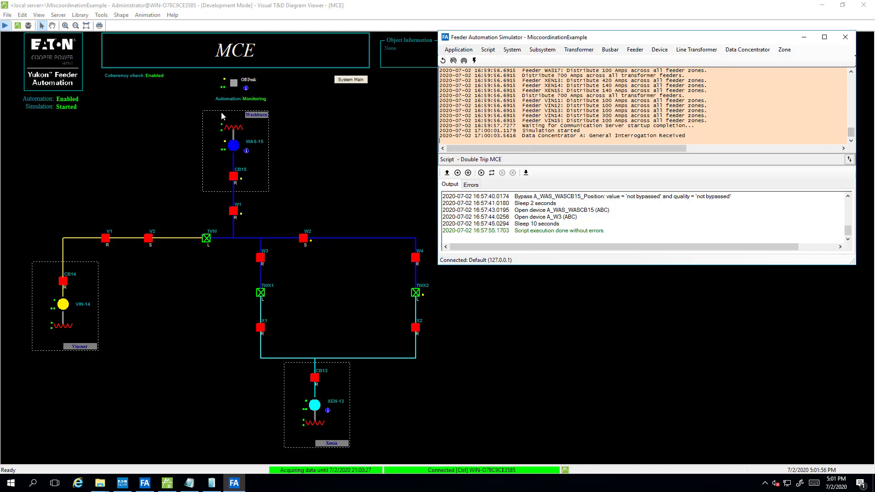
pyautogui.click(482, 173)
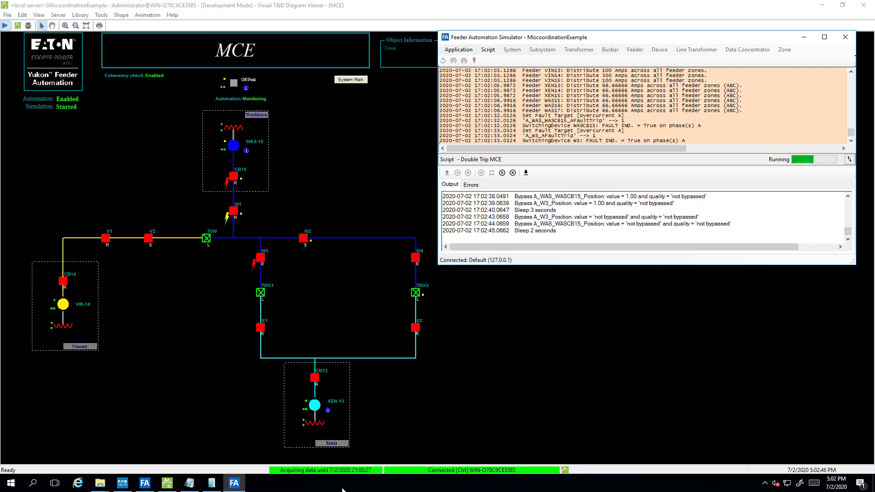
pyautogui.click(211, 482)
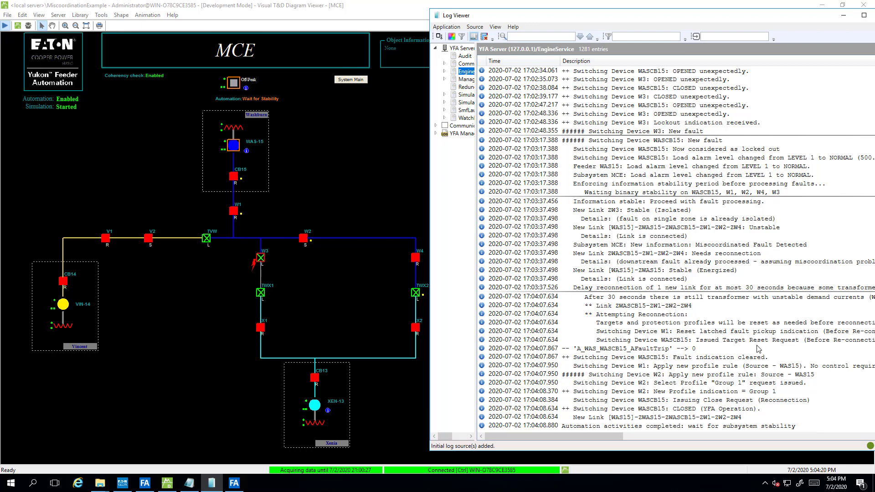
# Select the WASCB15 New fault entry and widen the Log Viewer to read full entries
pyautogui.moveTo(758, 349)
pyautogui.moveTo(680, 384)
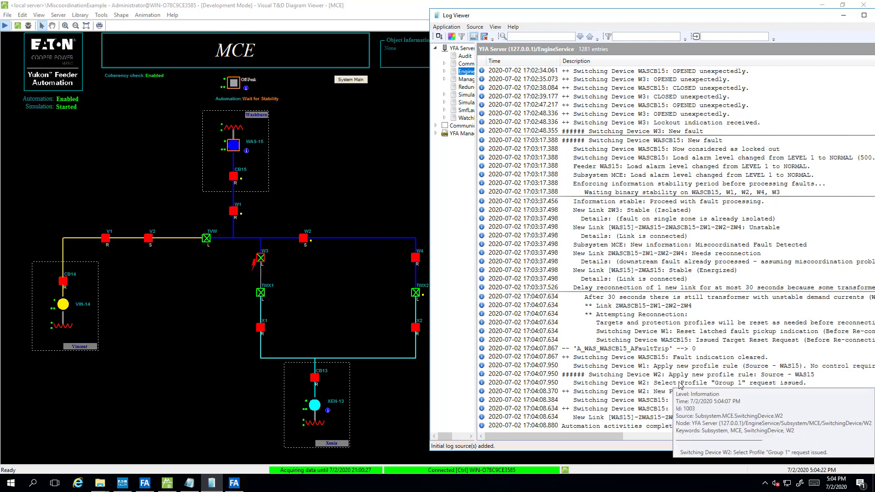
pyautogui.scroll(5, 676, 384)
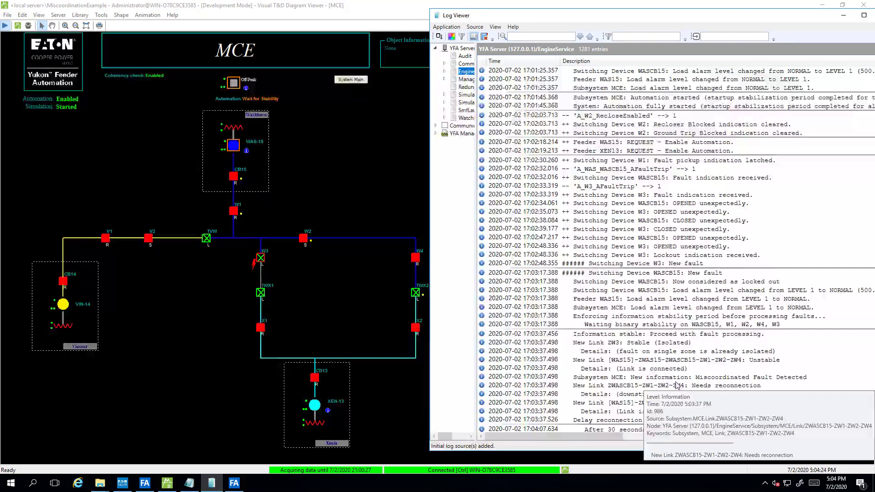
pyautogui.click(636, 274)
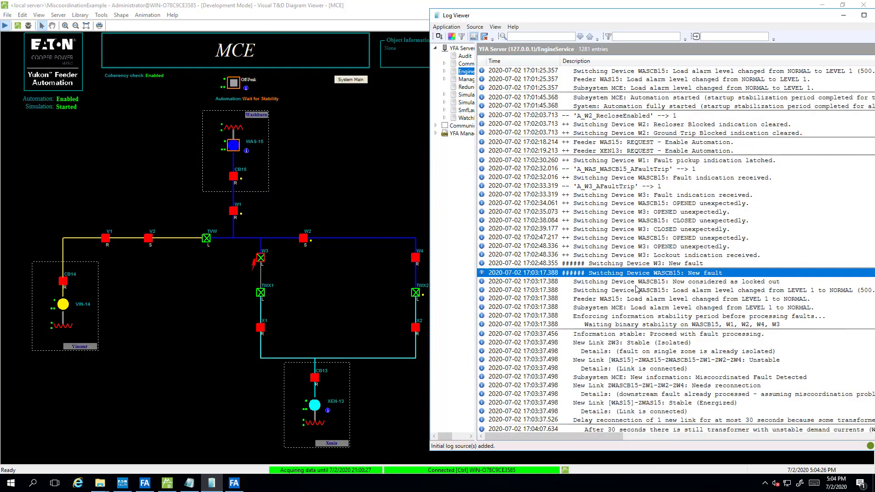
pyautogui.scroll(-5, 637, 288)
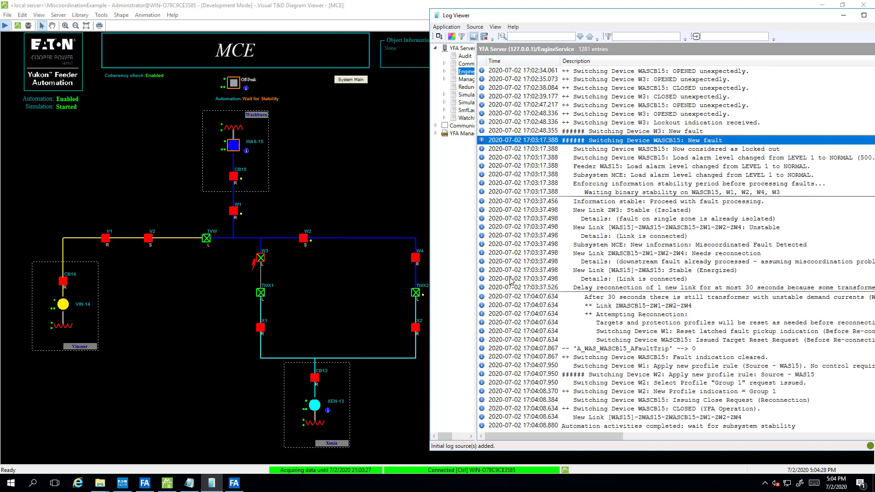
pyautogui.moveTo(431, 275); pyautogui.dragTo(352, 274)
# Review entries from Miscoordinated Fault Detected through protection reset to WASCB15 CLOSED
pyautogui.click(622, 246)
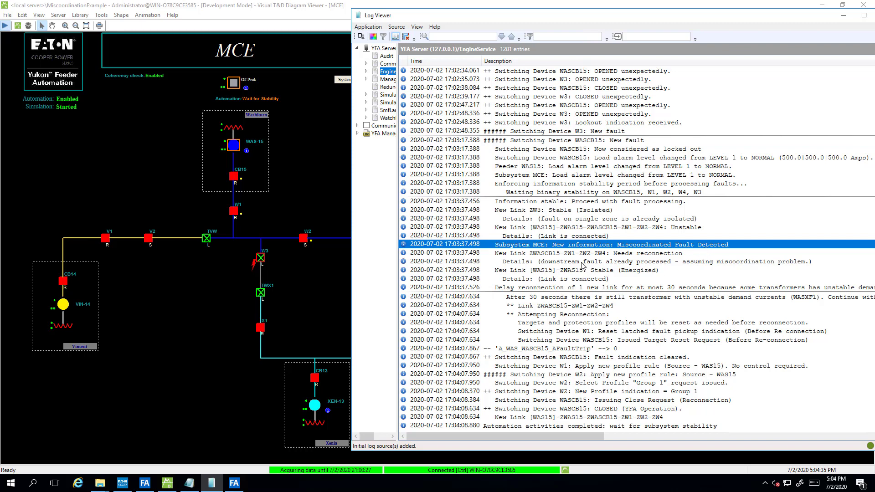
pyautogui.click(645, 263)
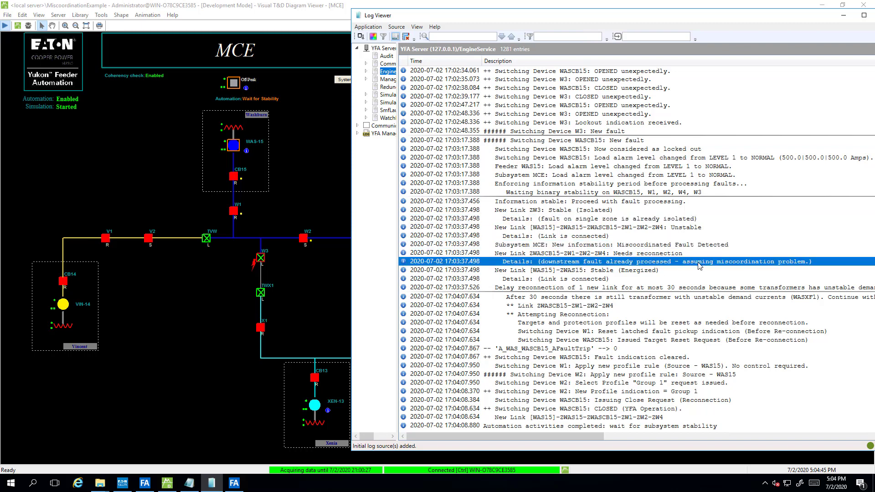
pyautogui.click(572, 323)
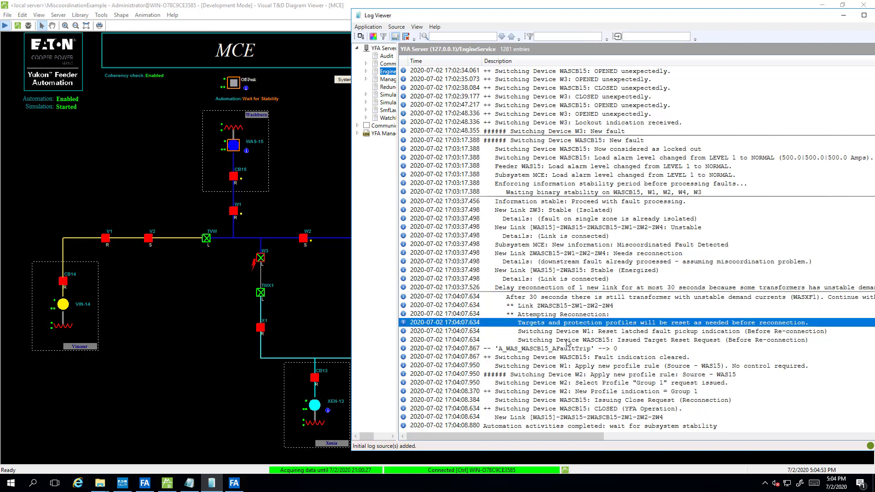
pyautogui.click(567, 341)
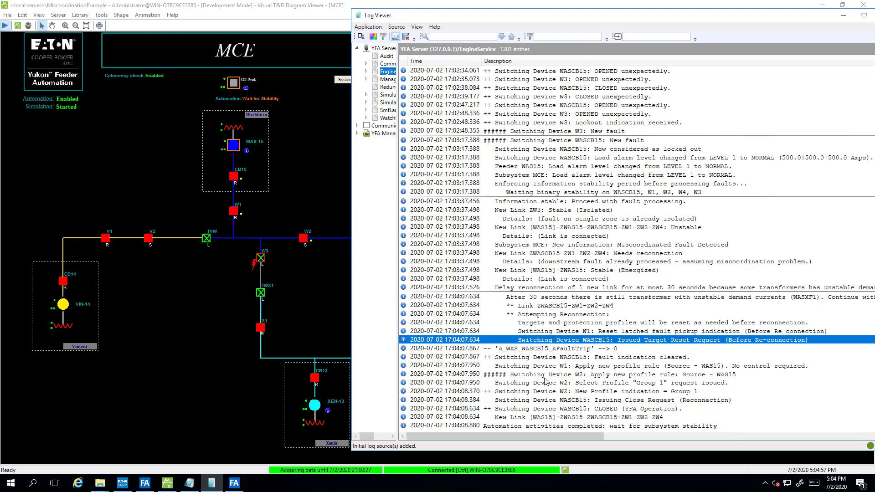
pyautogui.click(556, 401)
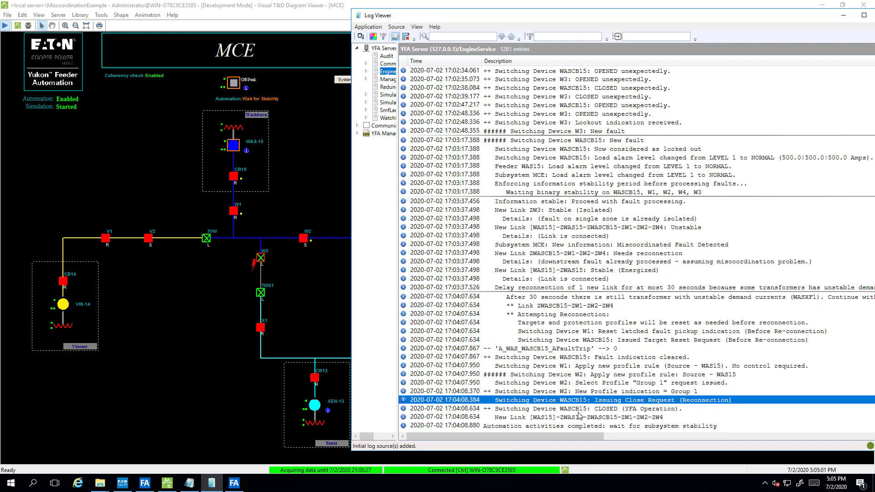
pyautogui.click(578, 412)
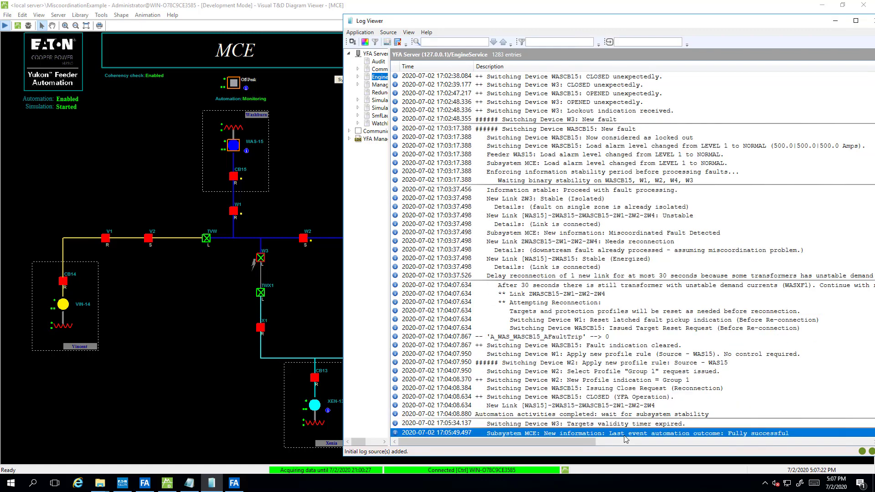